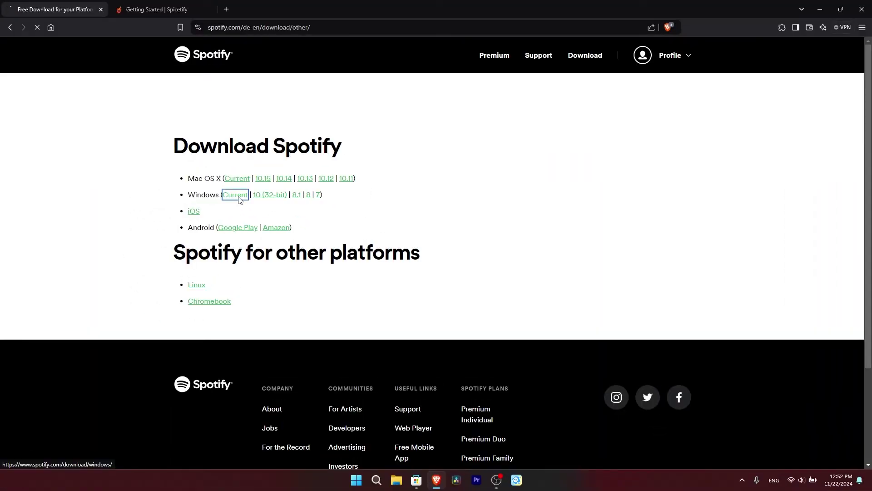
scroll(411, 259, "down", 1)
Download SpotifySetup.exe directly from Spotify's Windows page and confirm the duplicate-download warning.
left_click_drag(412, 264, 551, 287)
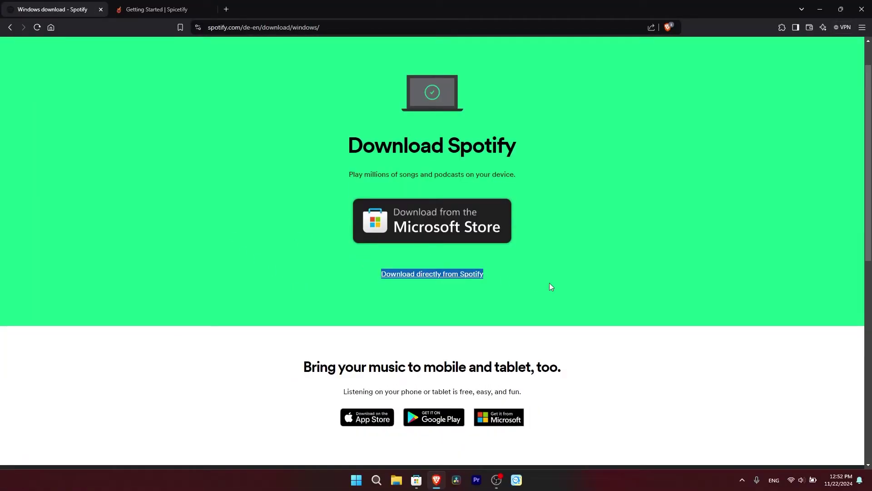
left_click(429, 279)
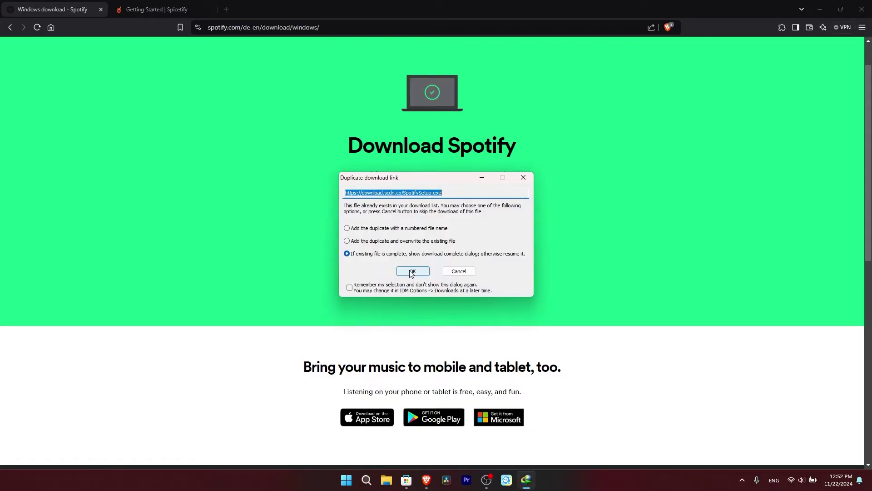
left_click(522, 177)
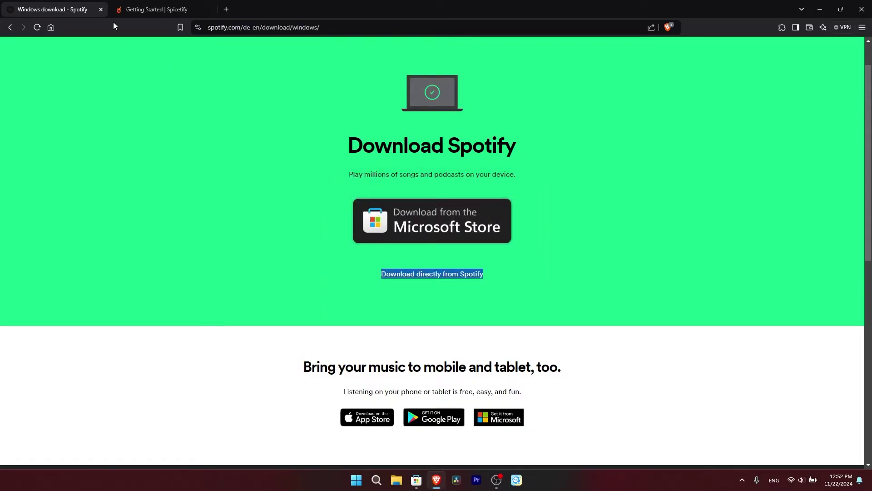
Return to the Spicetify Getting Started docs and start a Windows search for PowerShell.
left_click(133, 13)
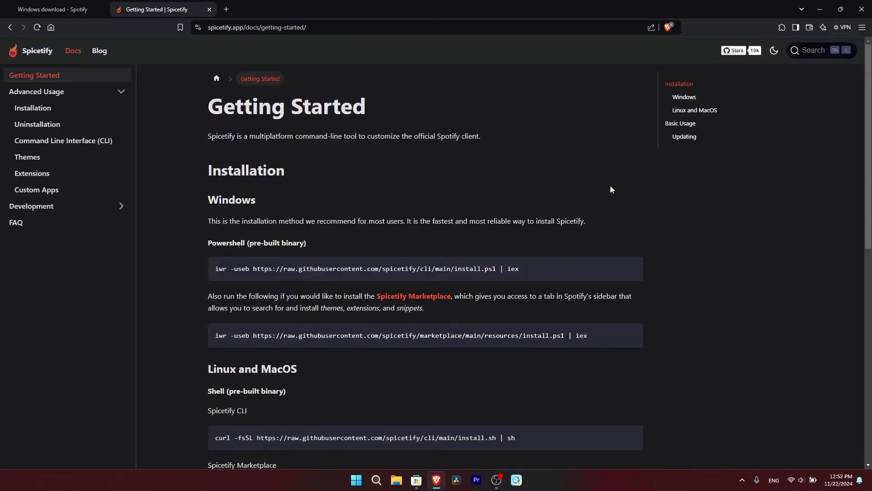
left_click_drag(353, 105, 224, 106)
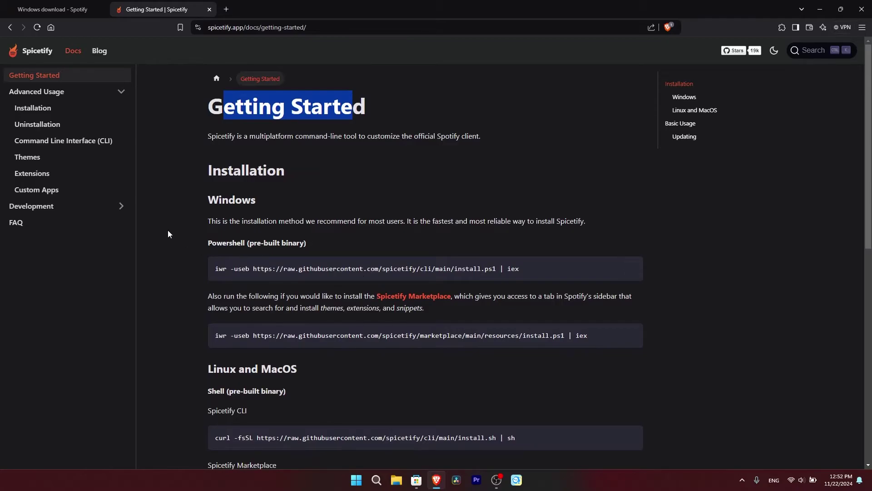
left_click_drag(201, 173, 269, 201)
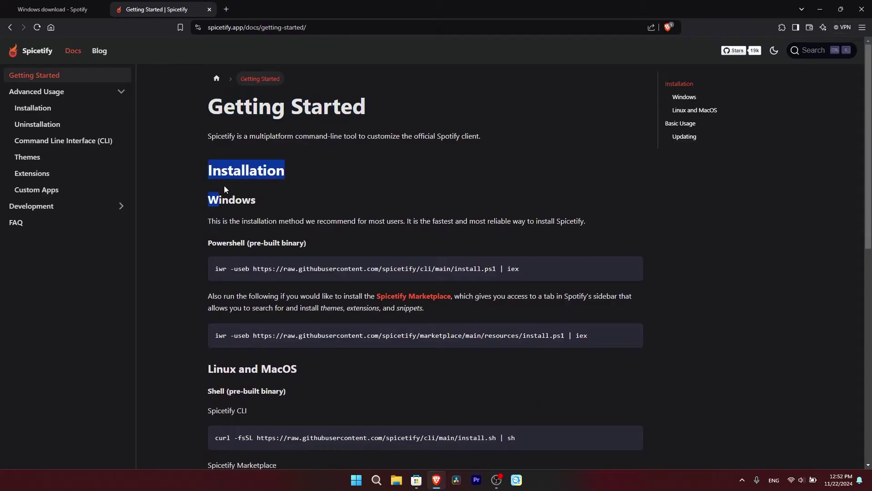
scroll(358, 462, "down", 1)
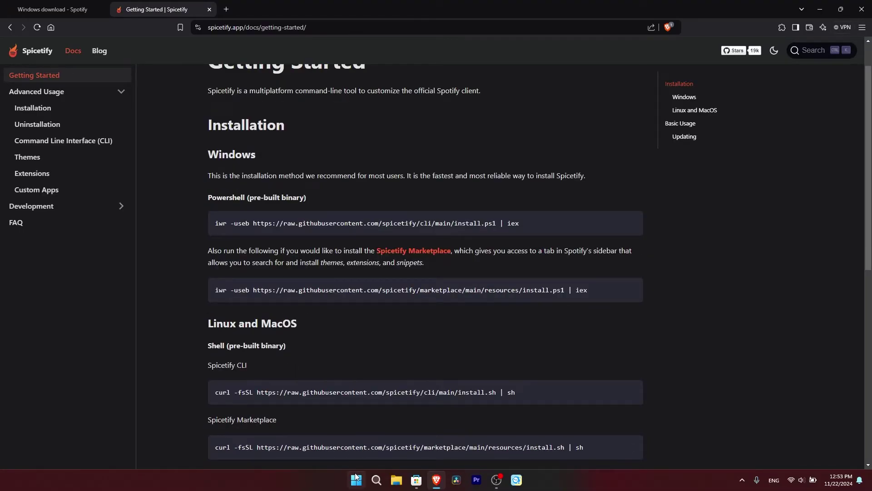
left_click(357, 481)
type("pow")
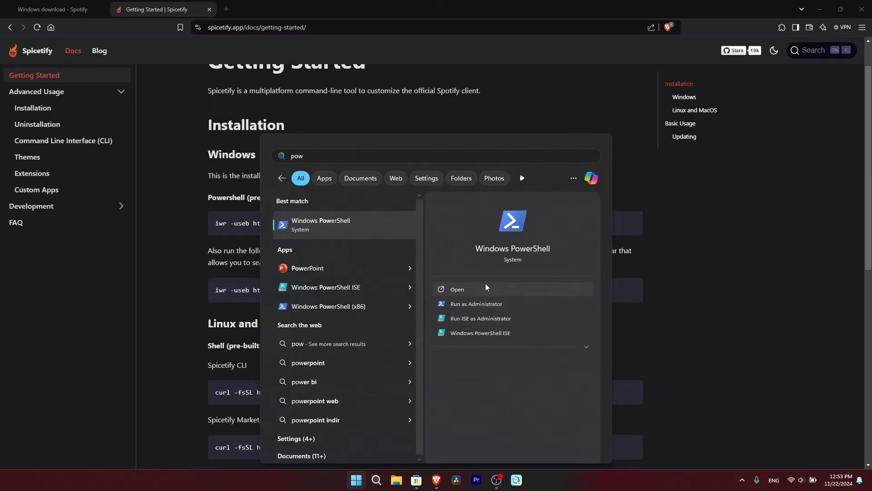
Launch Windows PowerShell, shorten its window slightly, and return to the Spicetify docs.
left_click(353, 231)
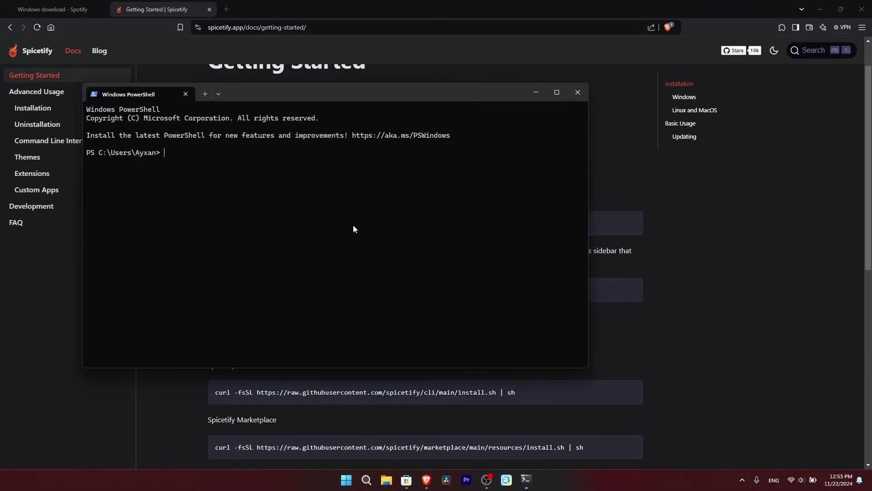
left_click_drag(322, 86, 367, 102)
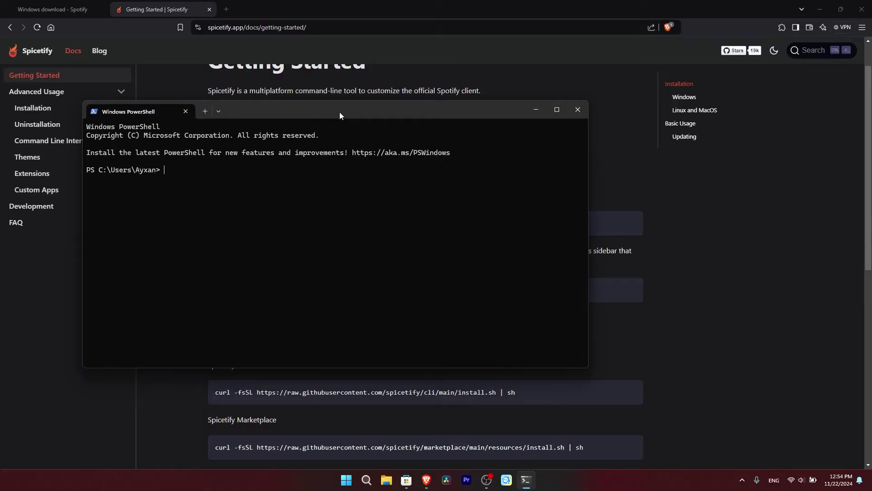
left_click(563, 265)
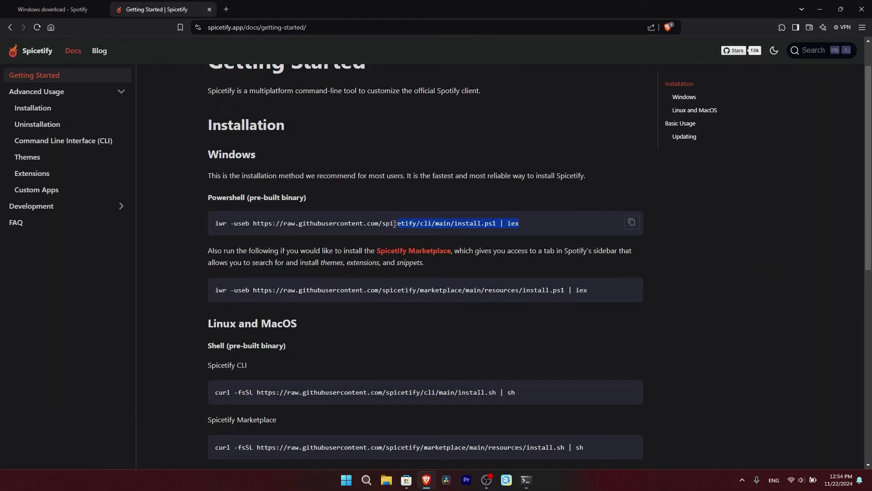
Copy the docs' Windows iwr install command, then paste and run it in PowerShell.
left_click_drag(576, 223, 213, 224)
key("alt+Tab")
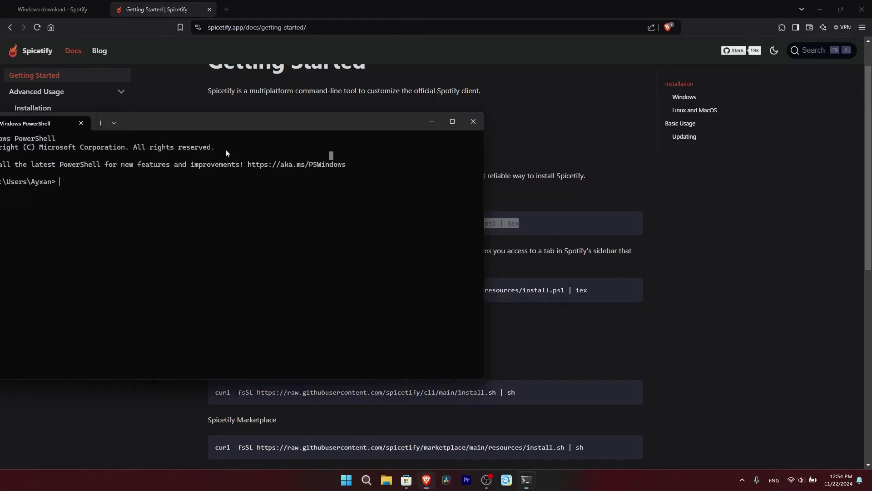
left_click_drag(175, 122, 348, 101)
type("iwr -useb https://raw.githubusercontent.com/spicetify/cli/main/install.ps1 | iex")
key("Return")
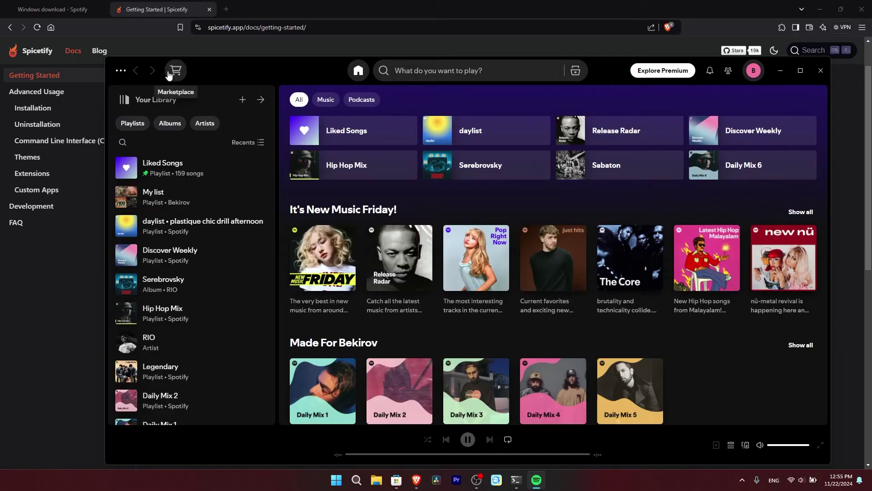
Search Marketplace extensions for 'ads' and install the adblockify extension.
left_click(175, 71)
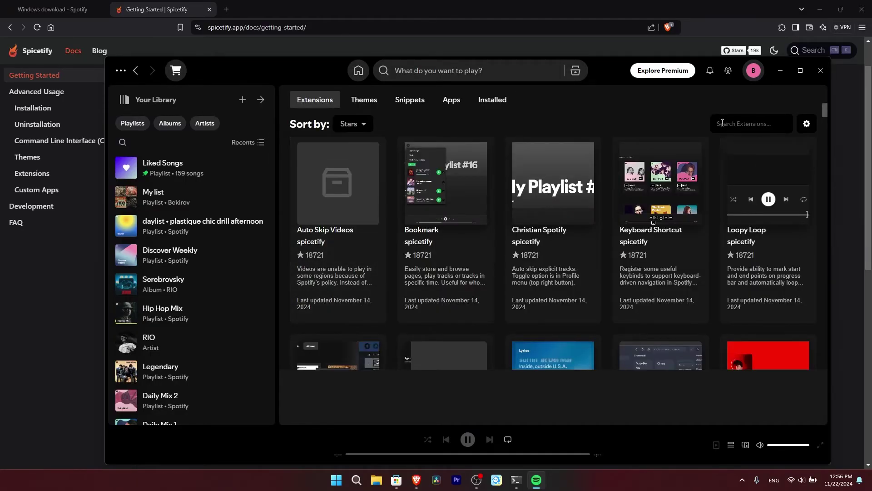
left_click(723, 123)
type("ads")
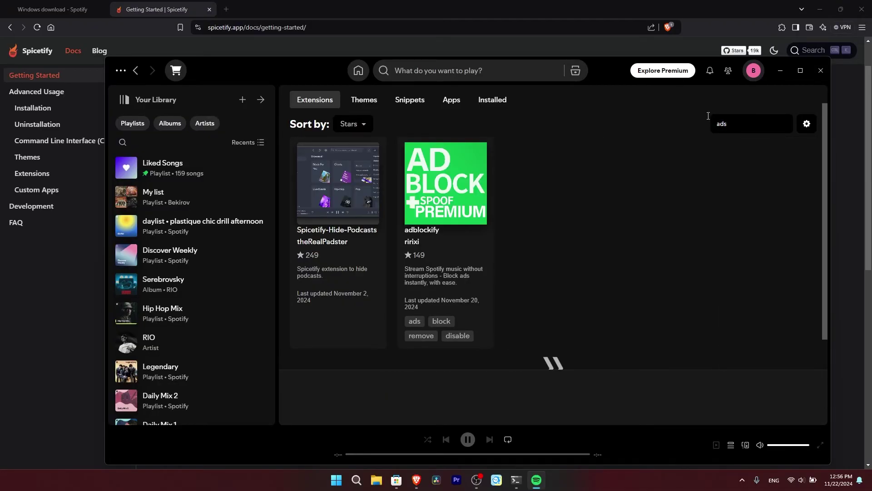
mouse_move(446, 242)
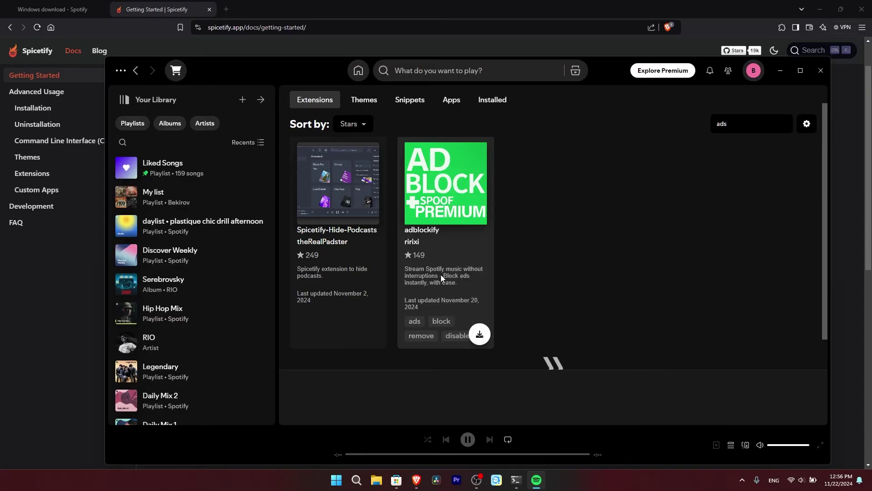
left_click(479, 335)
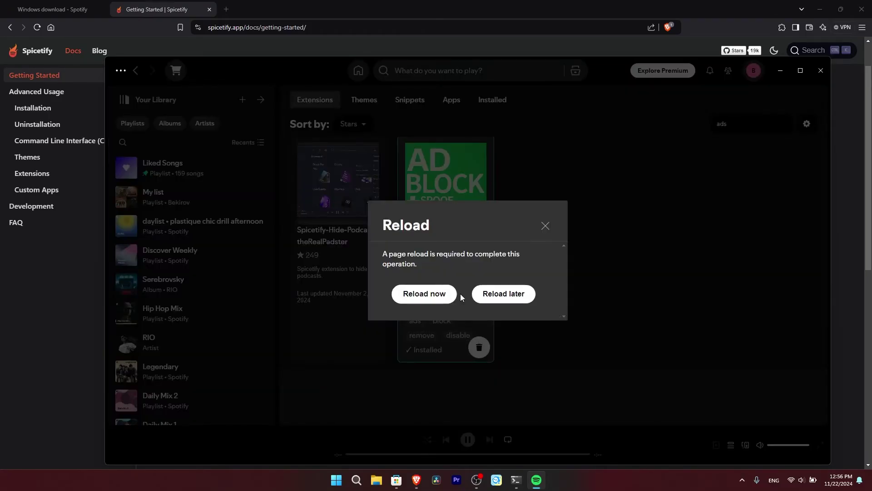
Choose Reload later, clear the extension search, and switch to the Marketplace Themes catalogue.
left_click(504, 294)
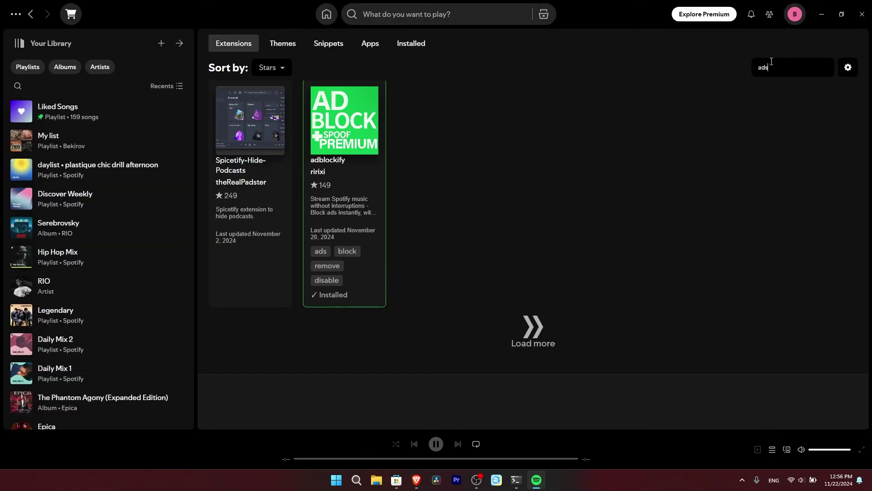
key("BackSpace")
key("BackSpace")
key("BackSpace")
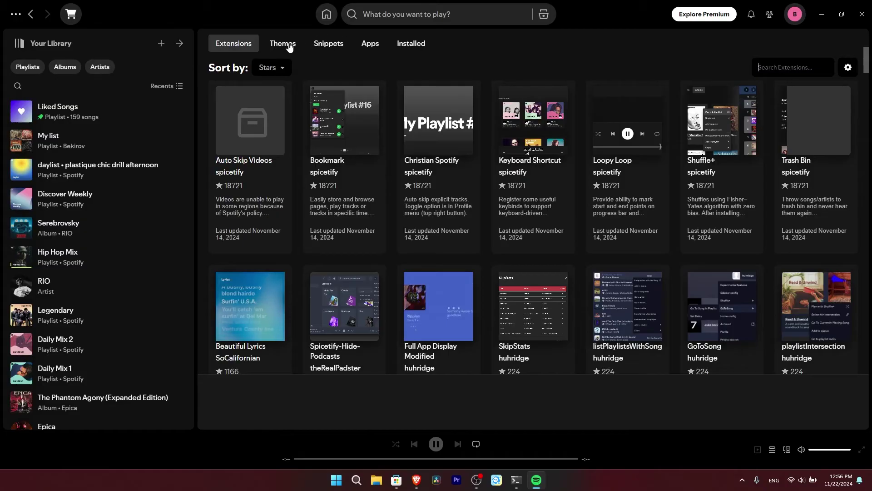
left_click(283, 44)
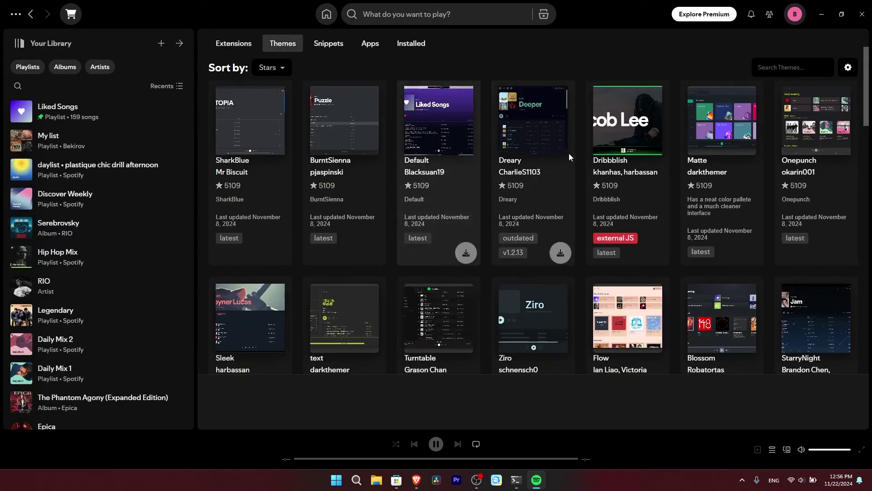
mouse_move(722, 170)
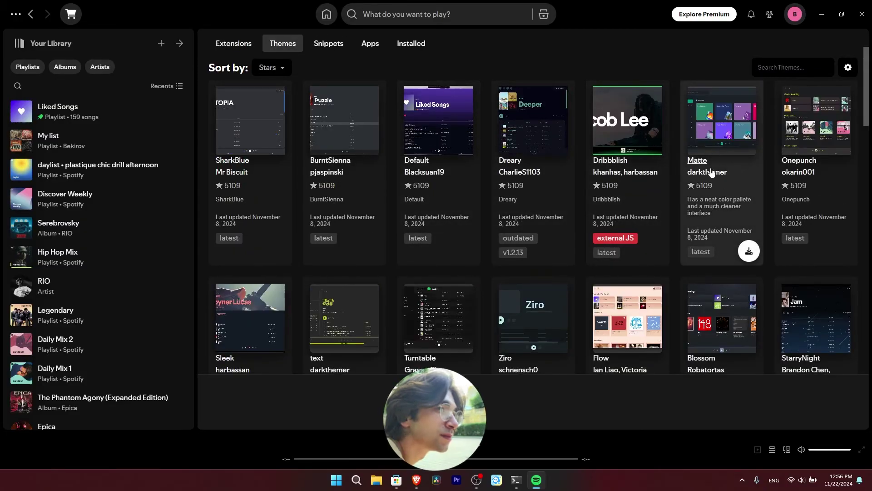
scroll(719, 183, "down", 1)
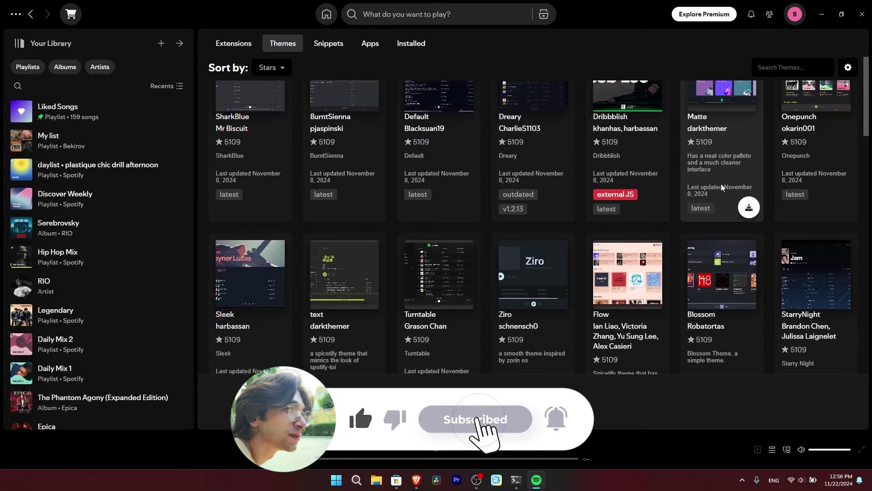
scroll(722, 187, "up", 1)
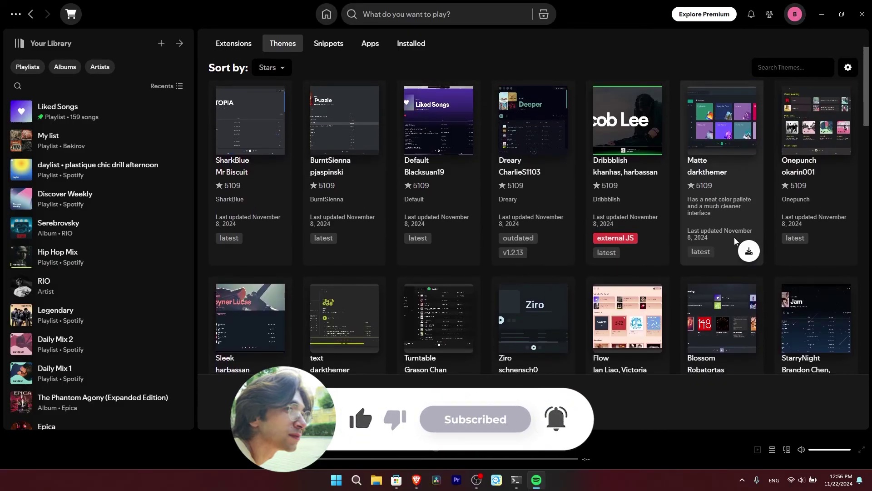
Install the Matte theme from its card in the Marketplace Themes tab.
left_click(749, 250)
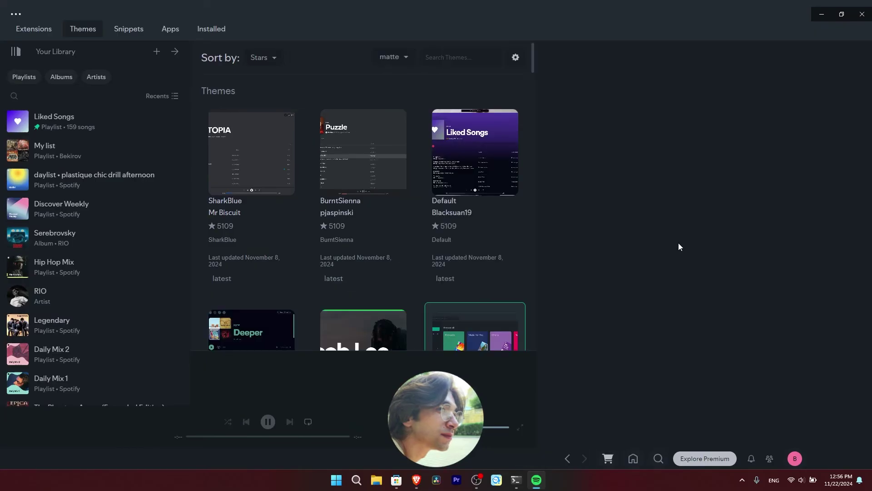